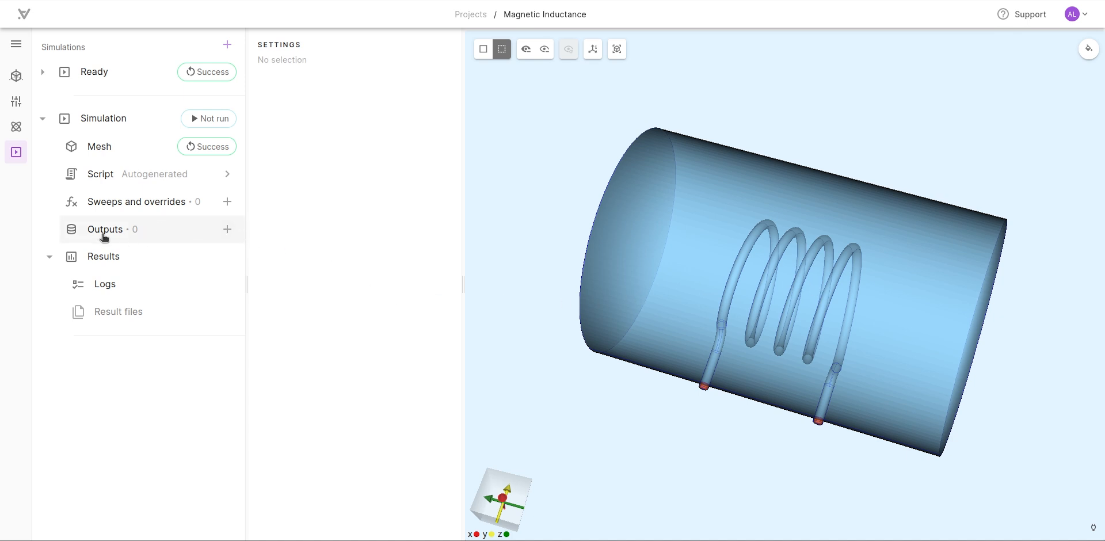
- Add field outputs for magnetic flux density B, electric potential v and current density j to the simulation
{"action": "left_click", "coordinate": [227, 230]}
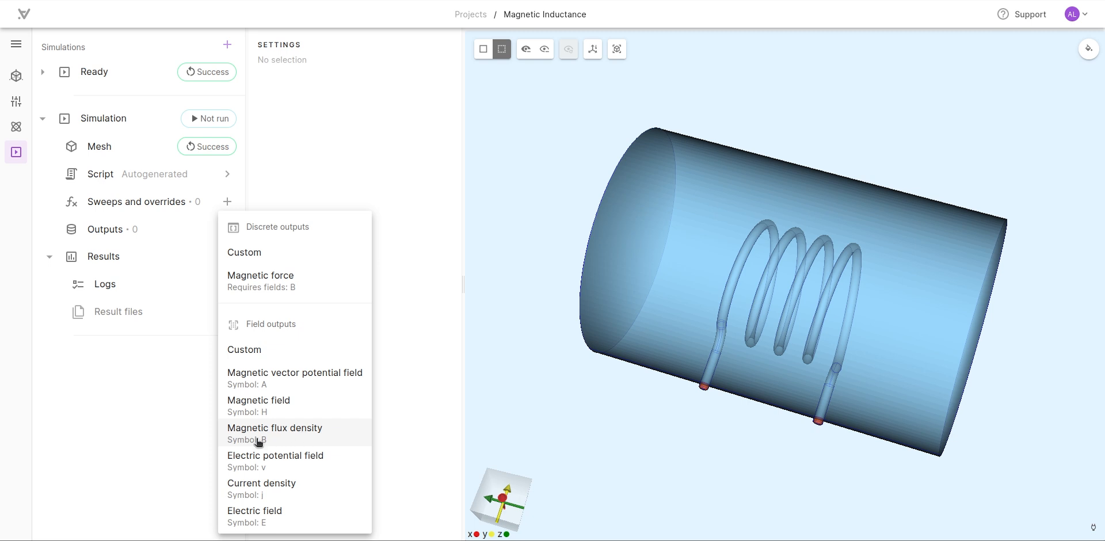
{"action": "left_click", "coordinate": [331, 435]}
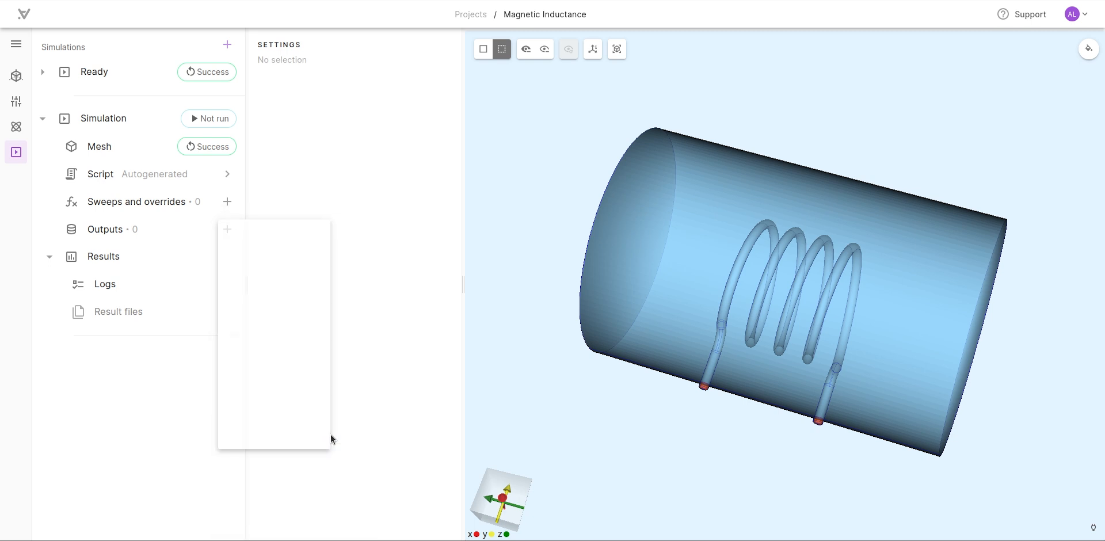
{"action": "left_click", "coordinate": [227, 229]}
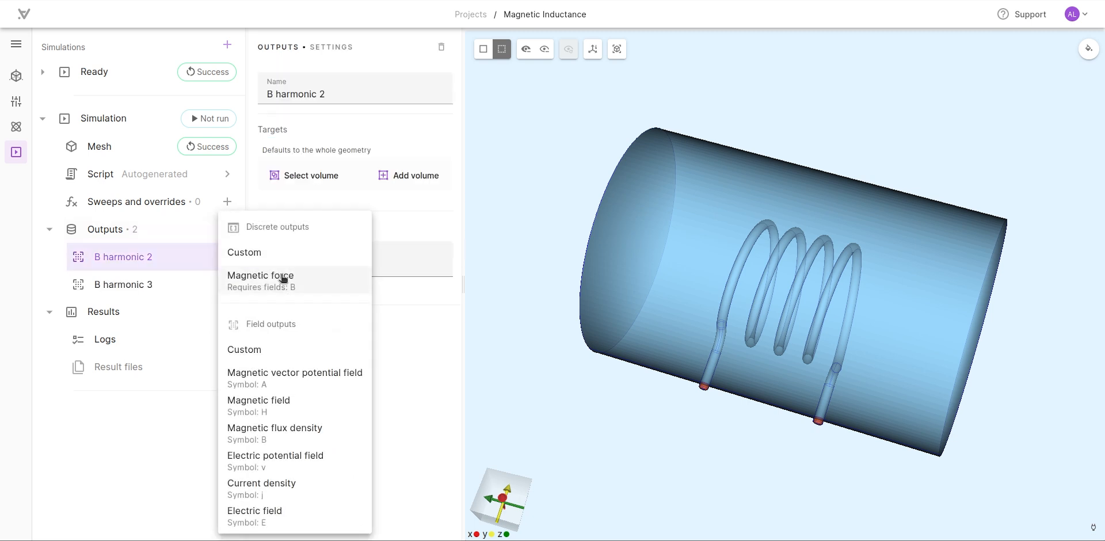
{"action": "left_click", "coordinate": [320, 465]}
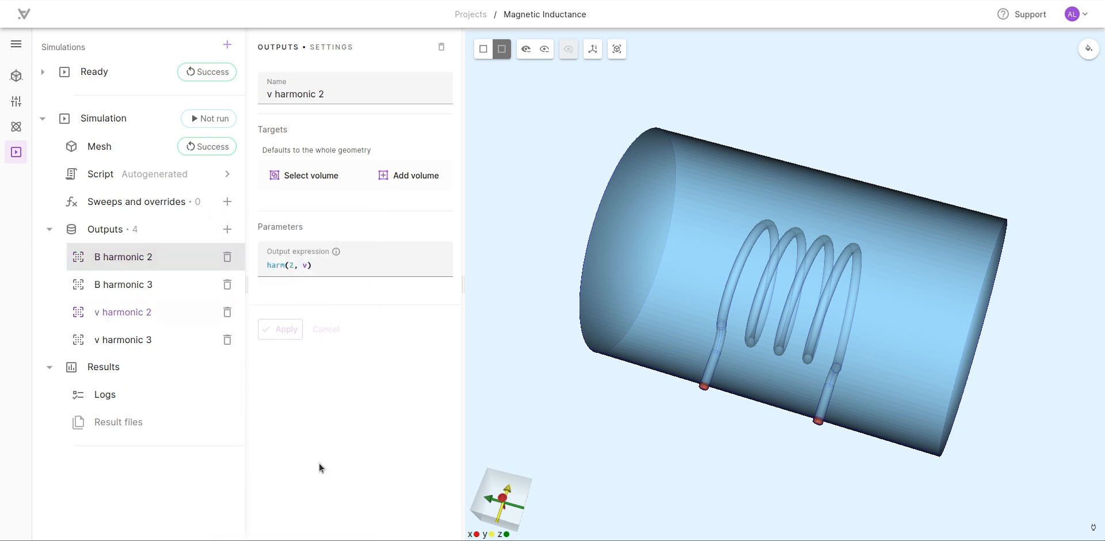
{"action": "left_click", "coordinate": [228, 229]}
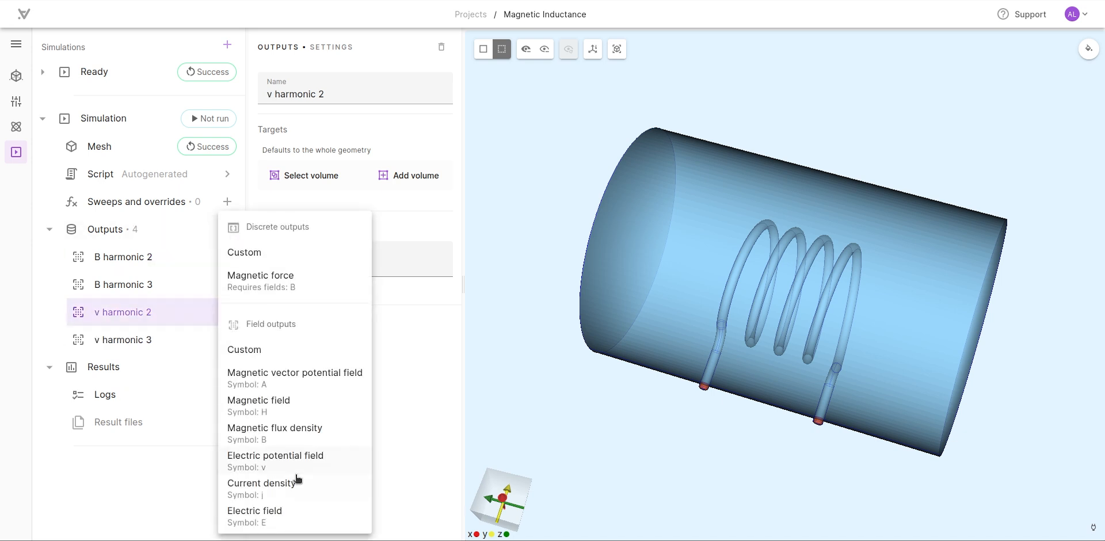
{"action": "left_click", "coordinate": [295, 491]}
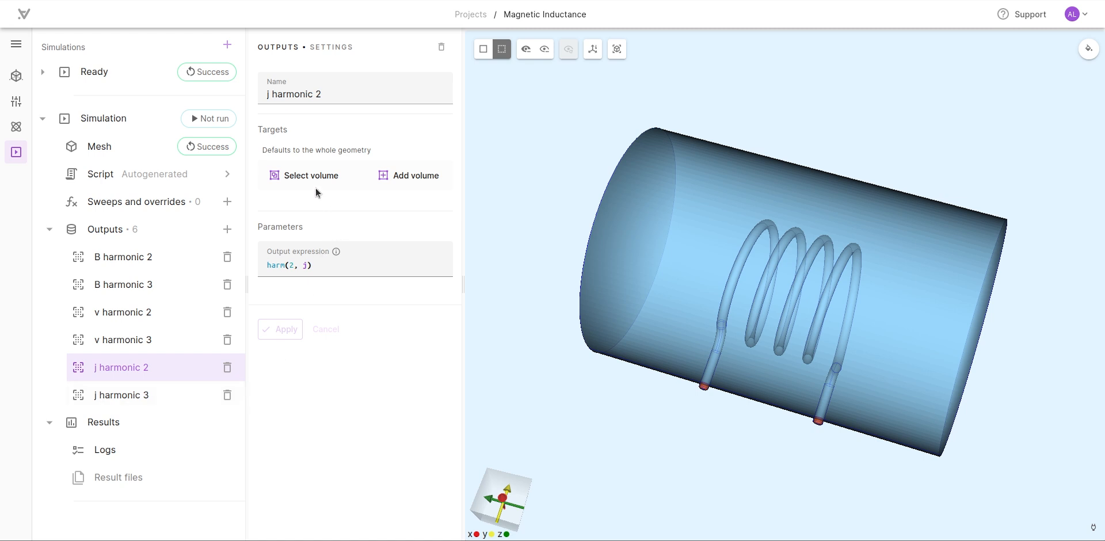
- Set the Copper volume as the target of the j harmonic 2 and j harmonic 3 outputs
{"action": "left_click", "coordinate": [305, 176]}
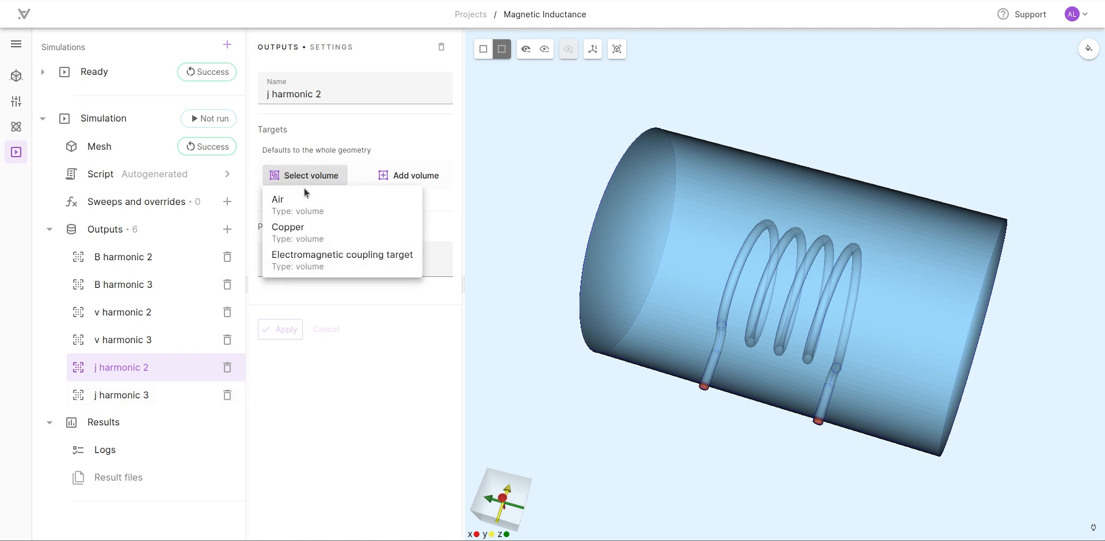
{"action": "left_click", "coordinate": [306, 231]}
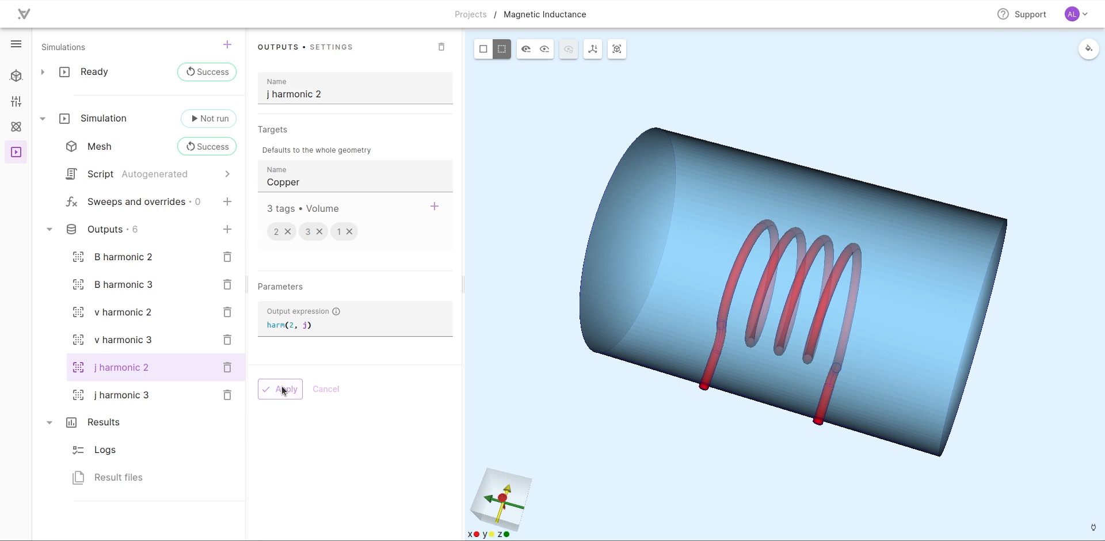
{"action": "left_click", "coordinate": [147, 389]}
{"action": "left_click", "coordinate": [318, 181]}
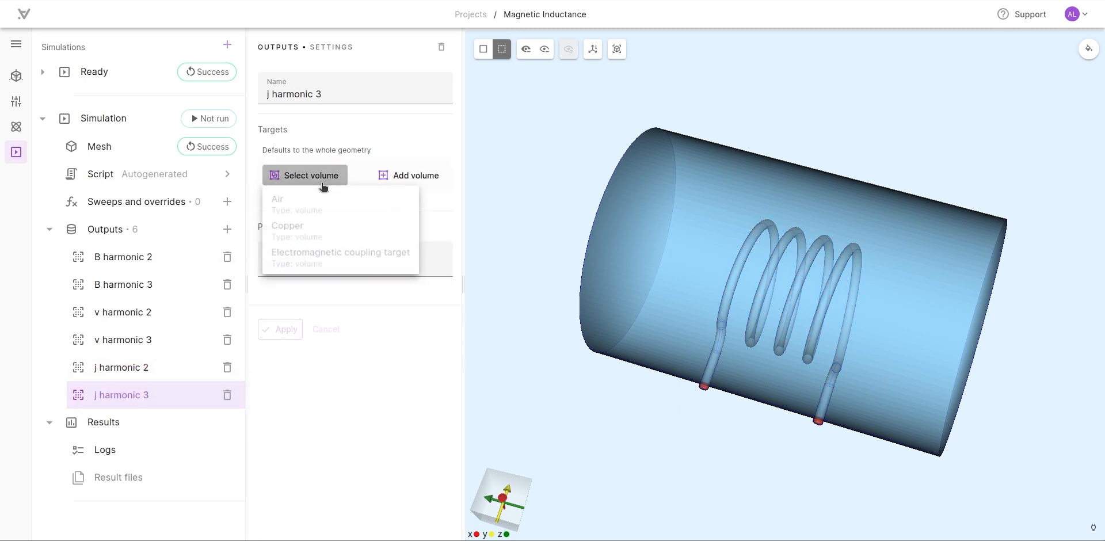
{"action": "left_click", "coordinate": [329, 242]}
{"action": "left_click", "coordinate": [285, 389]}
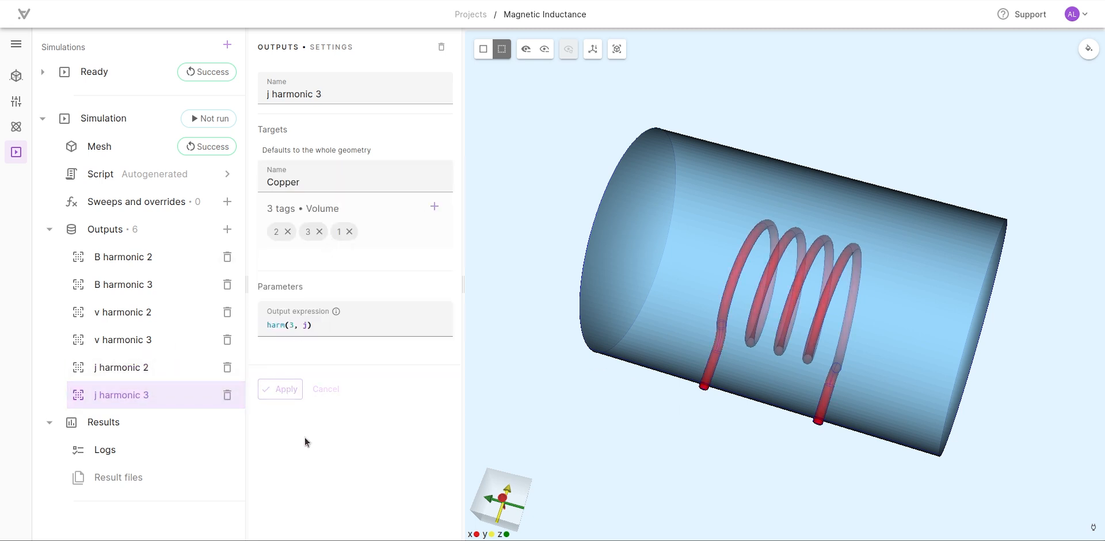
- Set the Copper volume as the target of the v harmonic 3 and v harmonic 2 outputs, and review the Copper targets
{"action": "left_click", "coordinate": [128, 338]}
{"action": "left_click", "coordinate": [289, 178]}
{"action": "left_click", "coordinate": [291, 229]}
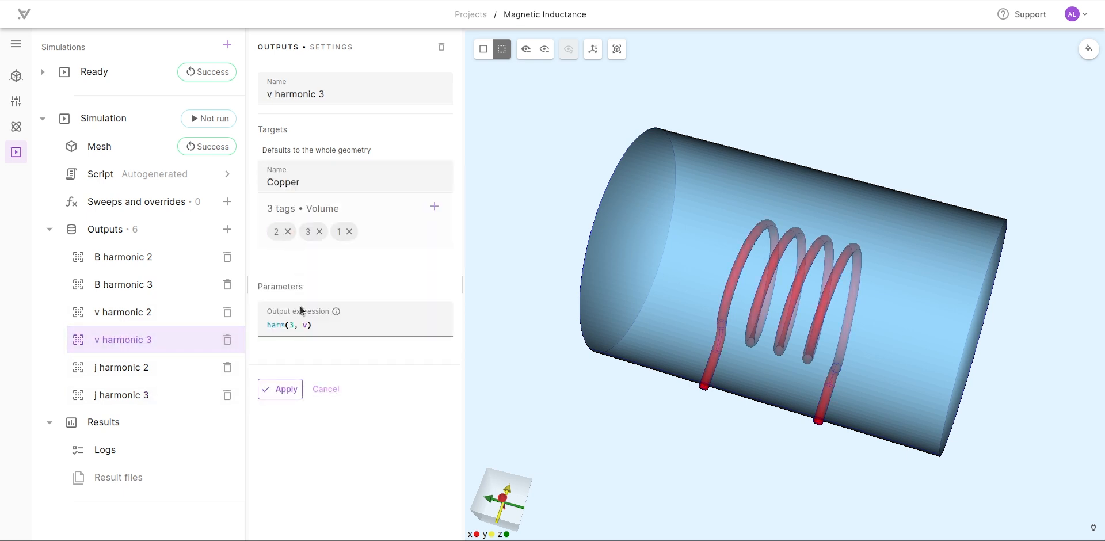
{"action": "left_click", "coordinate": [288, 388]}
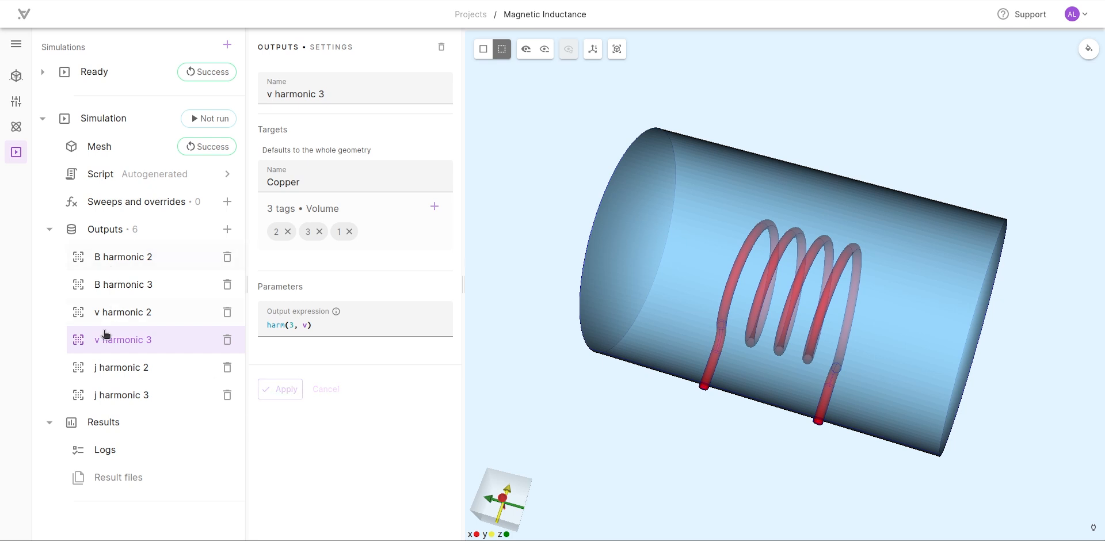
{"action": "left_click", "coordinate": [167, 319]}
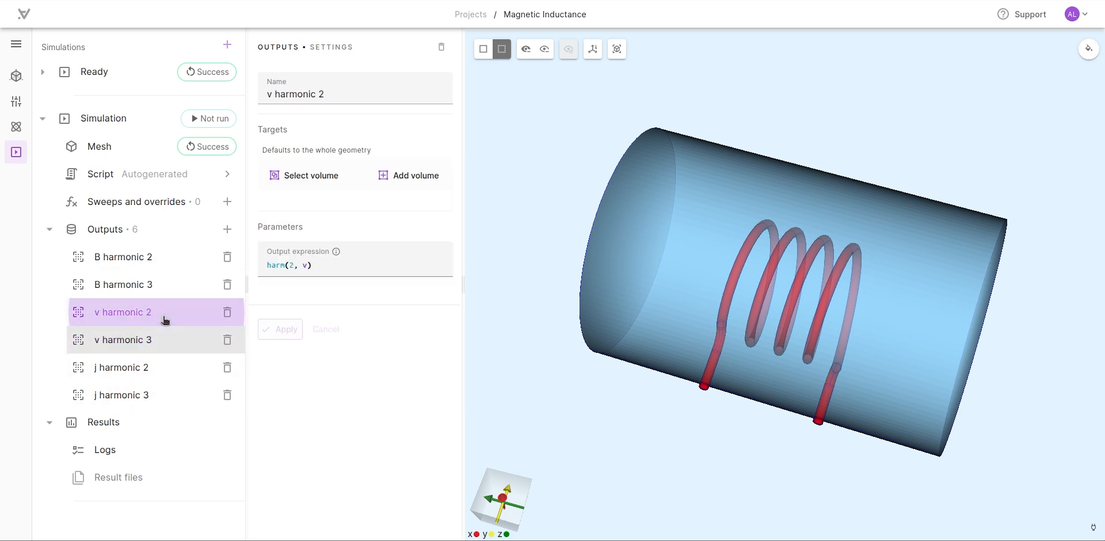
{"action": "left_click", "coordinate": [293, 172]}
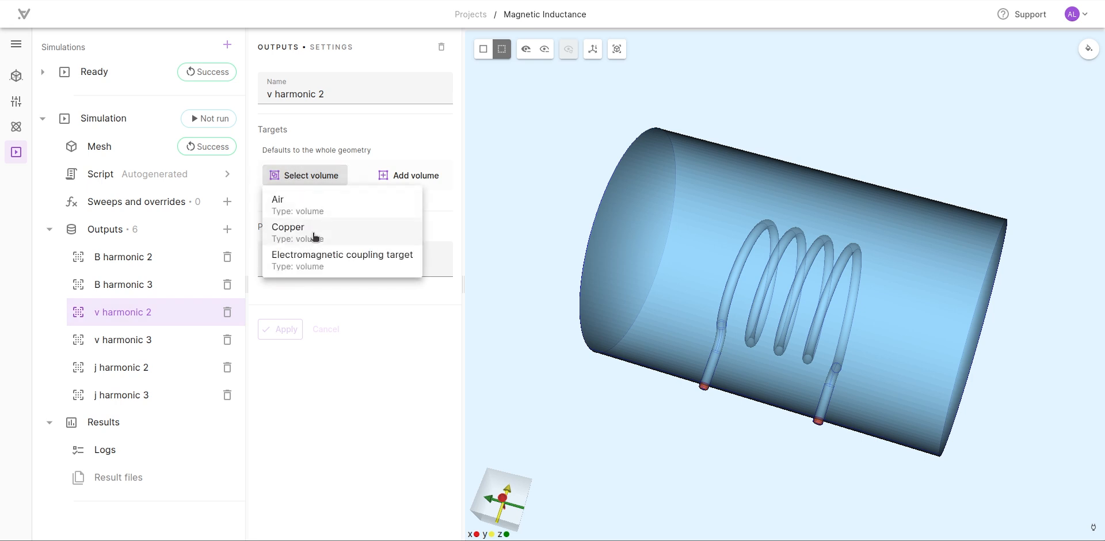
{"action": "left_click", "coordinate": [314, 229]}
{"action": "left_click", "coordinate": [290, 391]}
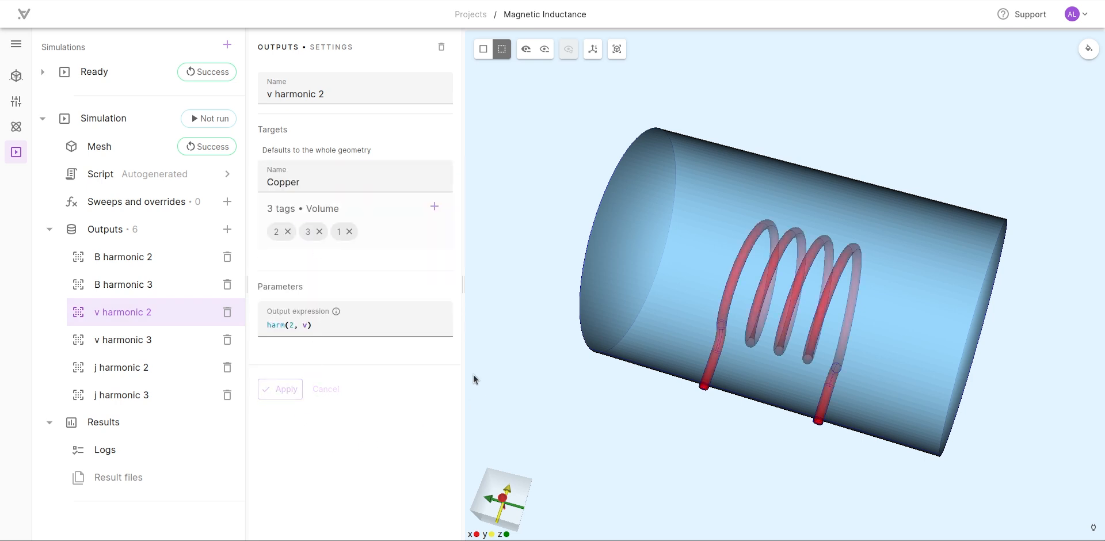
{"action": "left_click", "coordinate": [156, 340]}
{"action": "left_click", "coordinate": [149, 369]}
{"action": "left_click", "coordinate": [139, 397]}
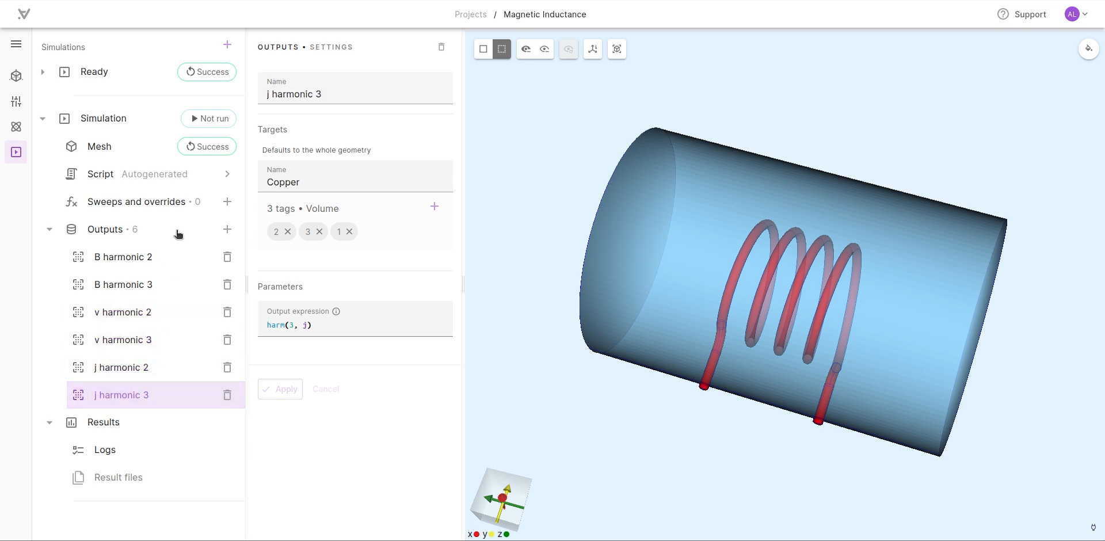
- Set the Air volume as the target of the B harmonic 2 and B harmonic 3 outputs
{"action": "left_click", "coordinate": [169, 260]}
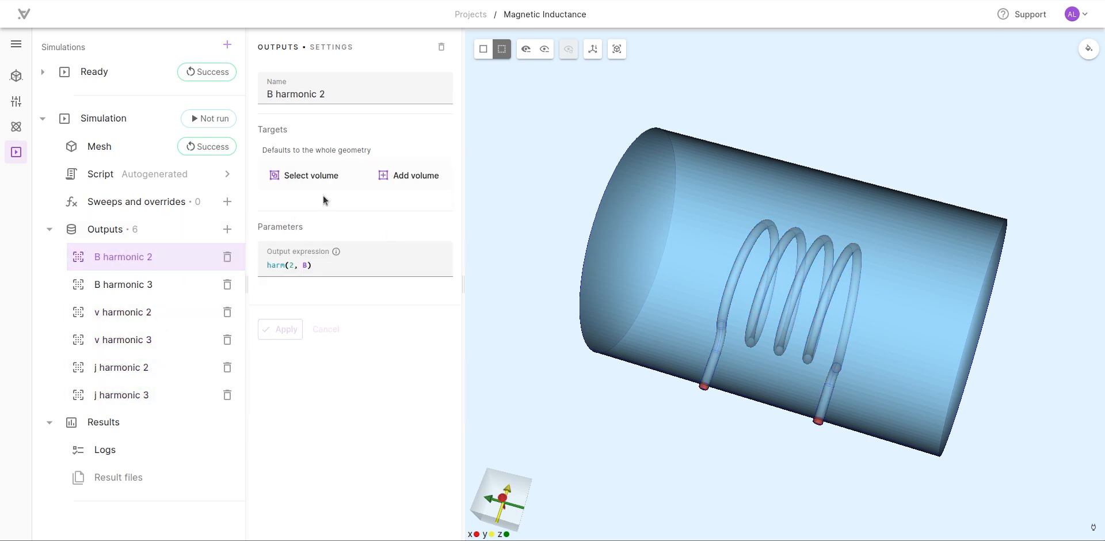
{"action": "left_click", "coordinate": [304, 176]}
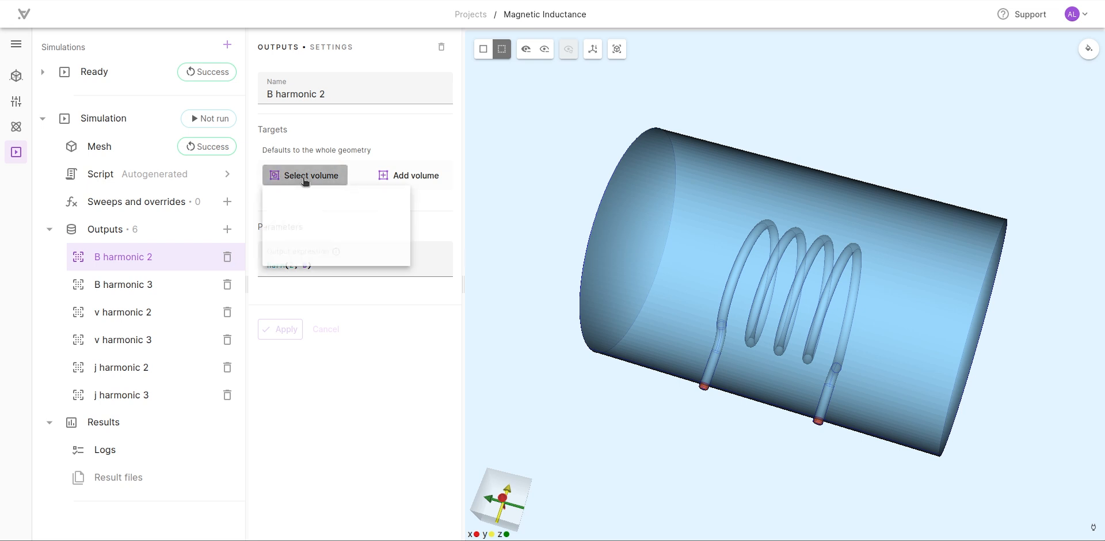
{"action": "left_click", "coordinate": [313, 214]}
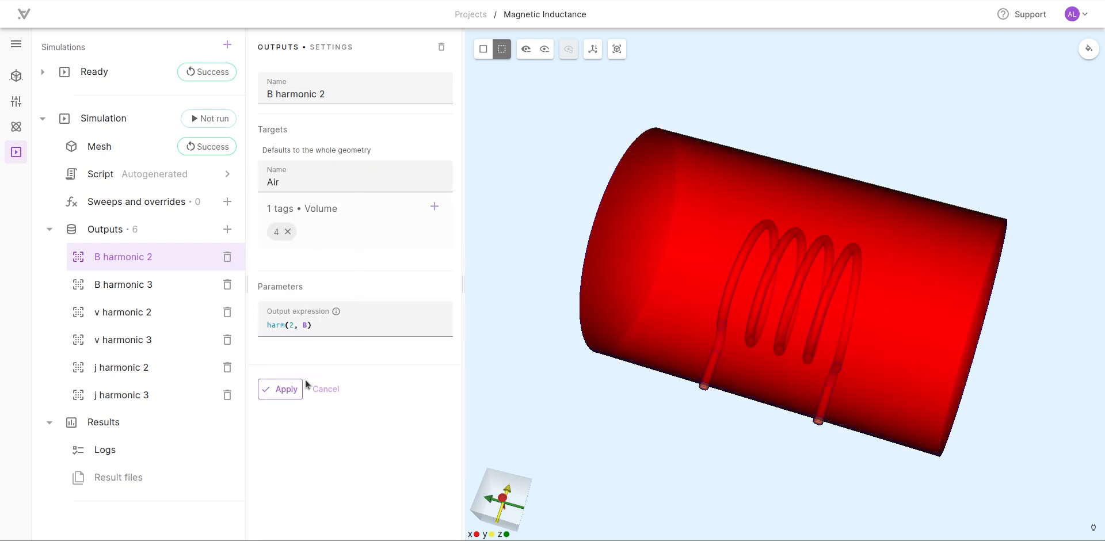
{"action": "left_click", "coordinate": [277, 389]}
{"action": "left_click", "coordinate": [158, 286]}
{"action": "left_click", "coordinate": [295, 176]}
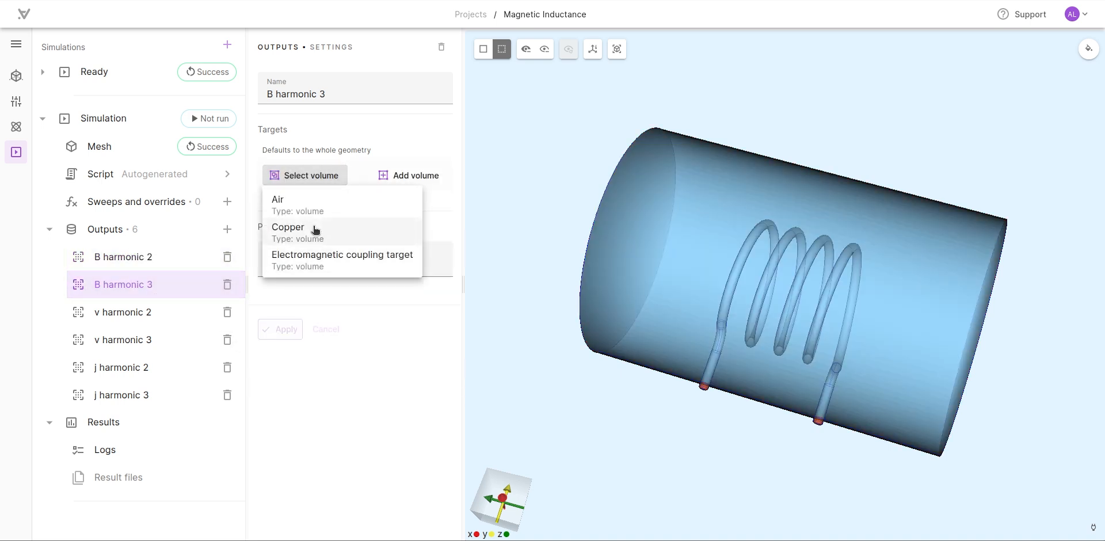
{"action": "left_click", "coordinate": [316, 200]}
{"action": "left_click", "coordinate": [274, 391]}
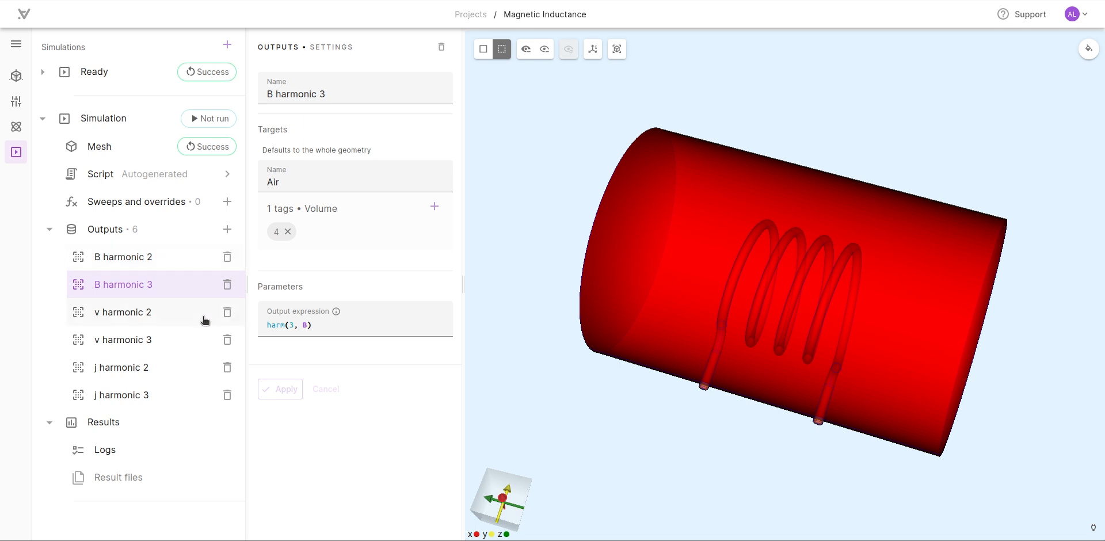
- Add a custom discrete output and name it Magnetic energy
{"action": "left_click", "coordinate": [227, 230]}
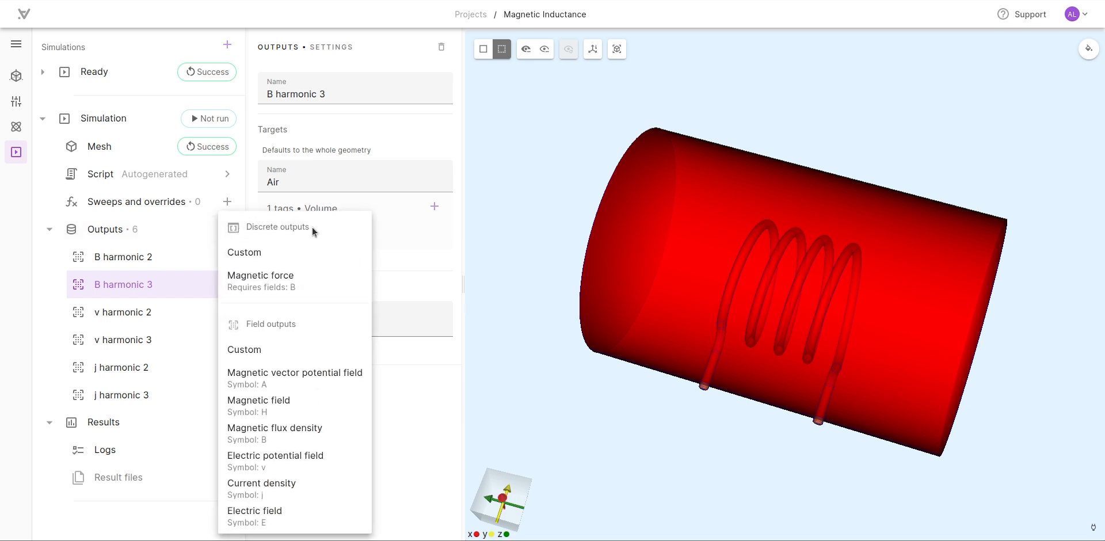
{"action": "left_click", "coordinate": [257, 251]}
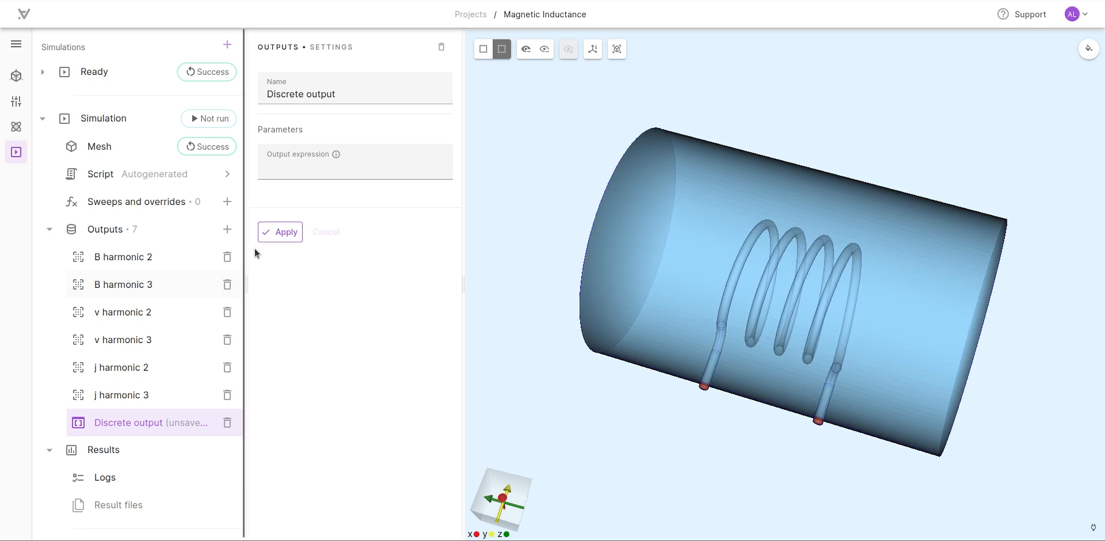
{"action": "triple_click", "coordinate": [339, 103]}
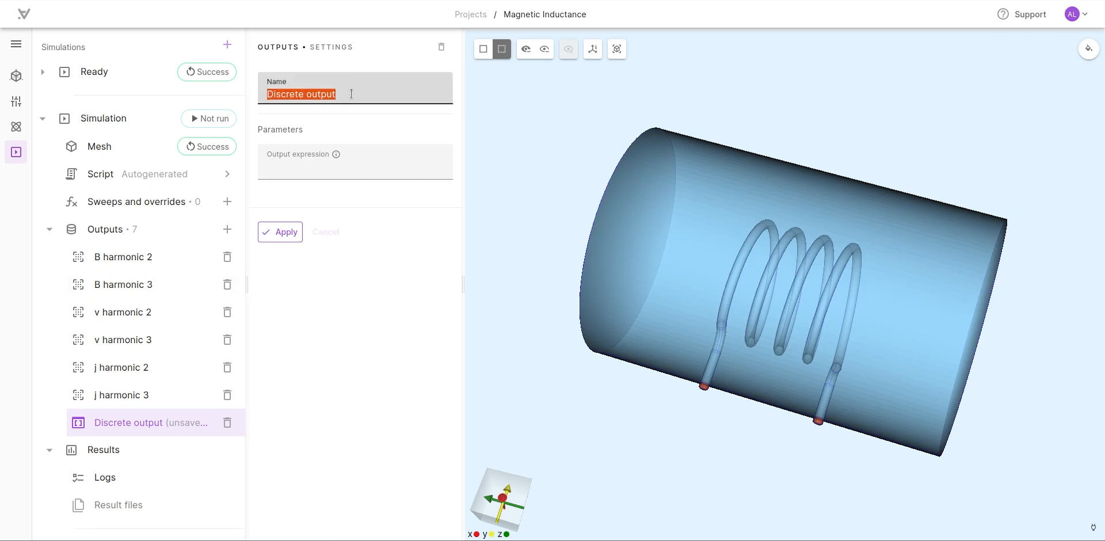
{"action": "type", "text": "Magnetic"}
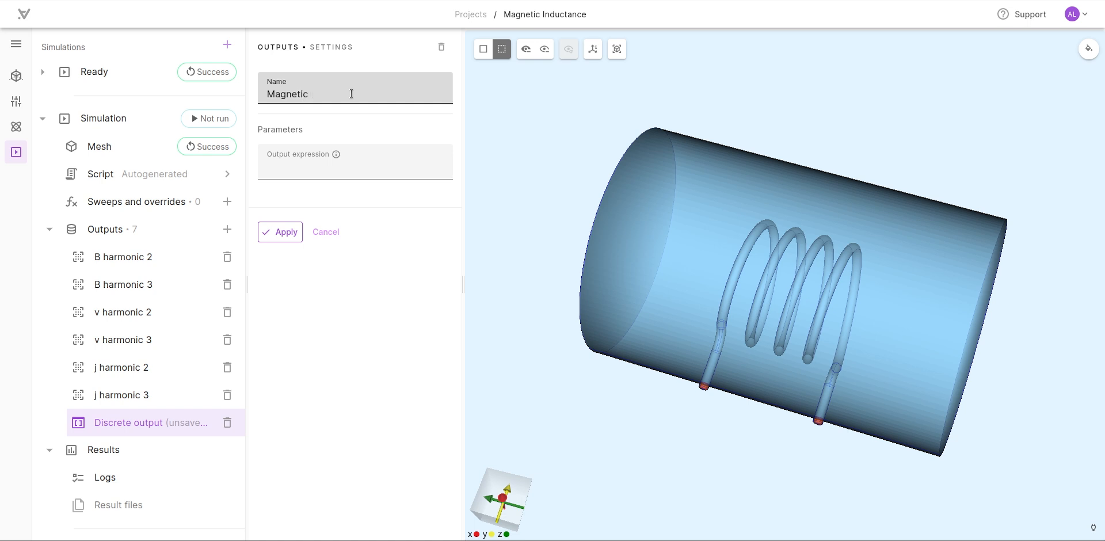
{"action": "type", "text": " energy"}
{"action": "key", "text": "Tab"}
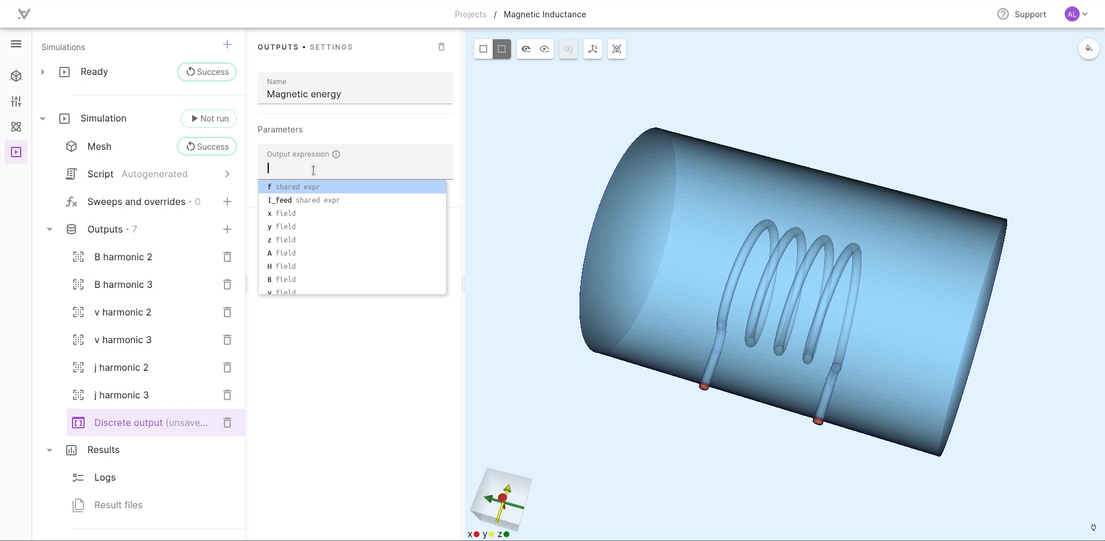
- Start the Magnetic energy output expression as an integral over the air region with factor 0.5: integrate(reg.air, 0.5
{"action": "type", "text": "int"}
{"action": "key", "text": "Return"}
{"action": "type", "text": "(reg"}
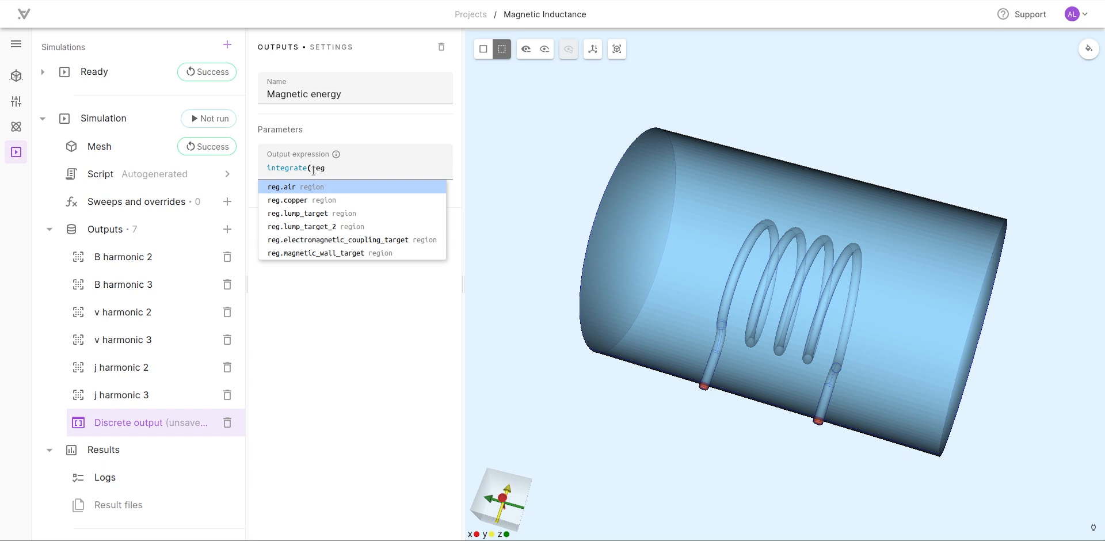
{"action": "key", "text": "Return"}
{"action": "type", "text": ","}
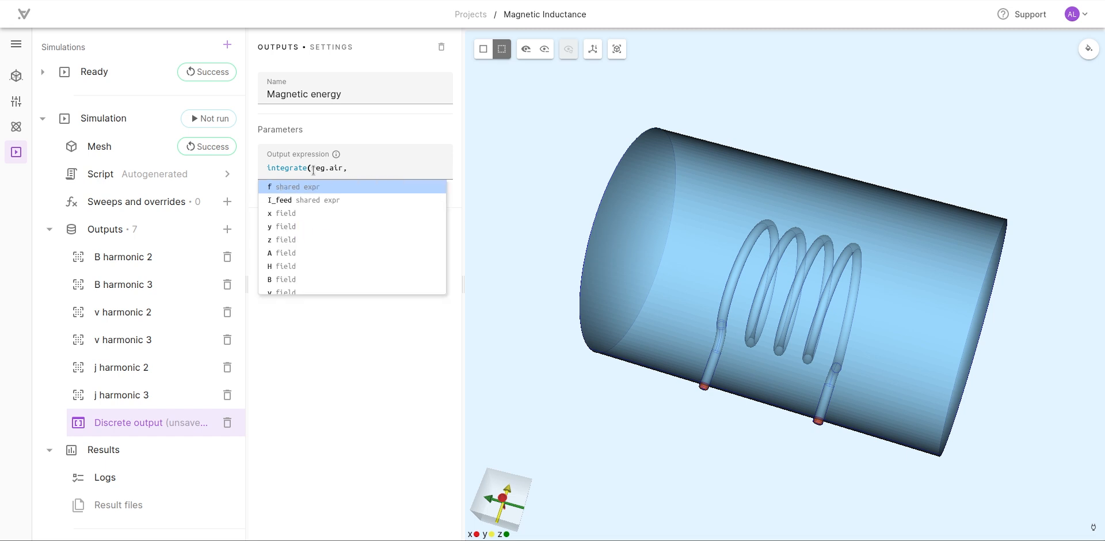
{"action": "type", "text": " 0"}
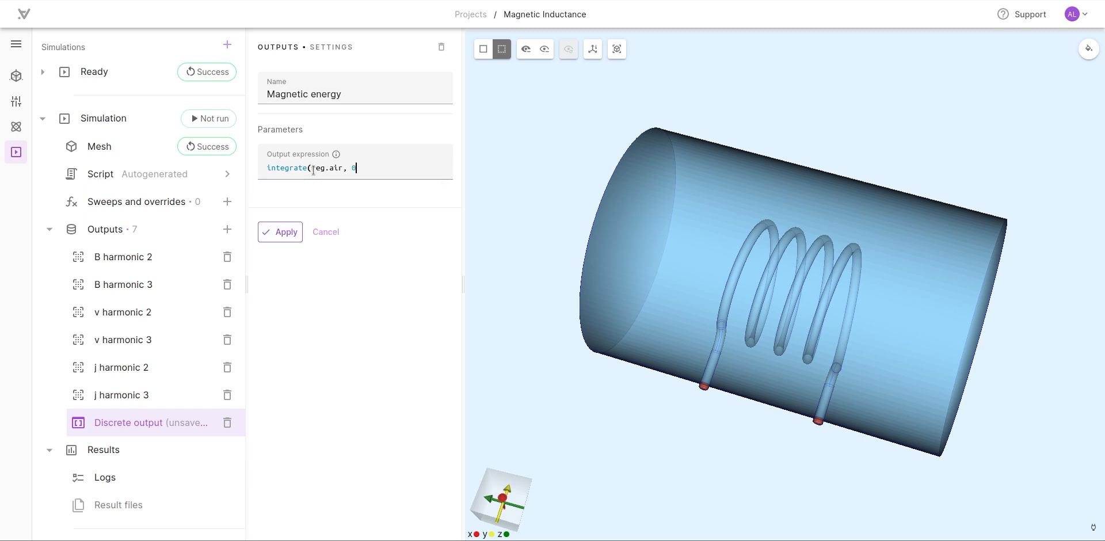
{"action": "type", "text": ".5*transpo"}
- Continue the Magnetic energy expression by multiplying by the transposed second harmonic of H: *transpose(harm(2,H))*
{"action": "key", "text": "Return"}
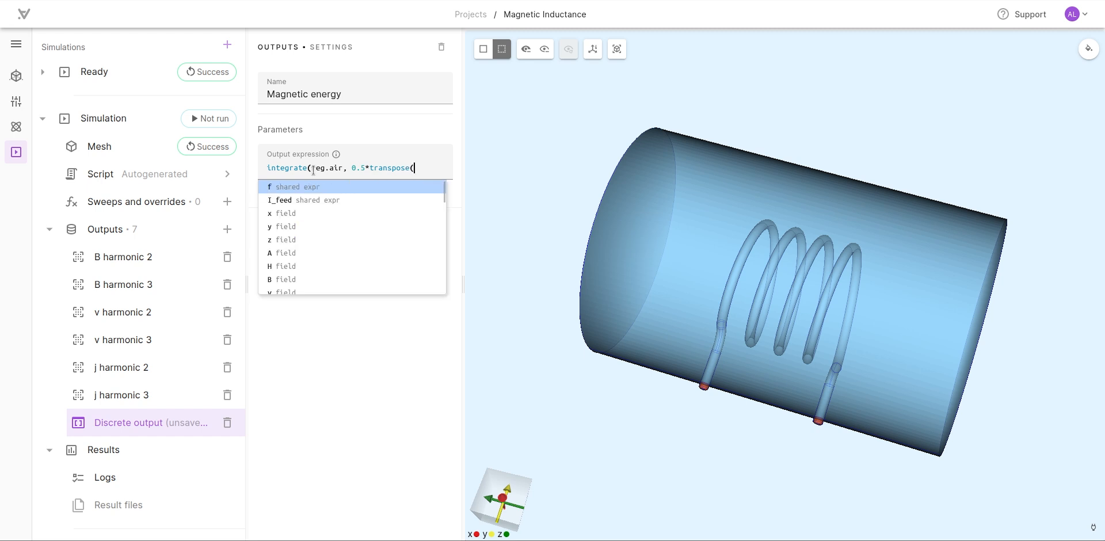
{"action": "type", "text": "harm"}
{"action": "key", "text": "Return"}
{"action": "type", "text": "2,H"}
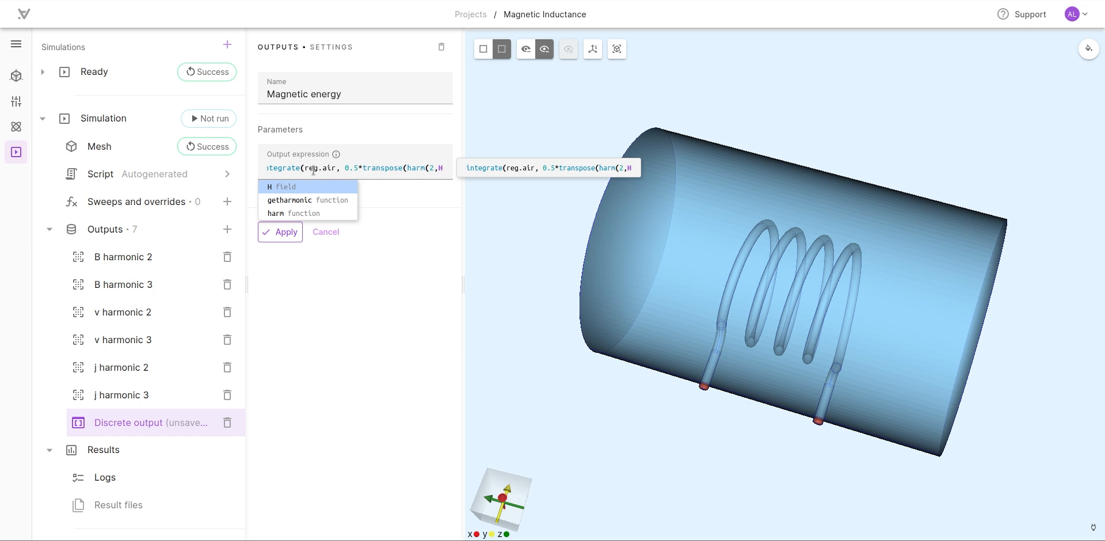
{"action": "type", "text": "),"}
{"action": "key", "text": "BackSpace"}
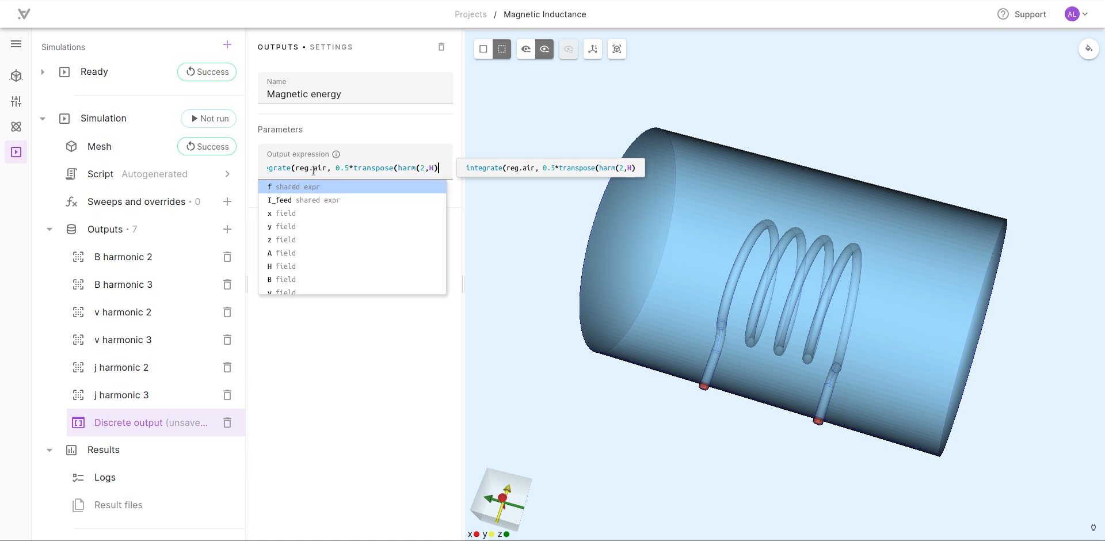
{"action": "type", "text": ")*"}
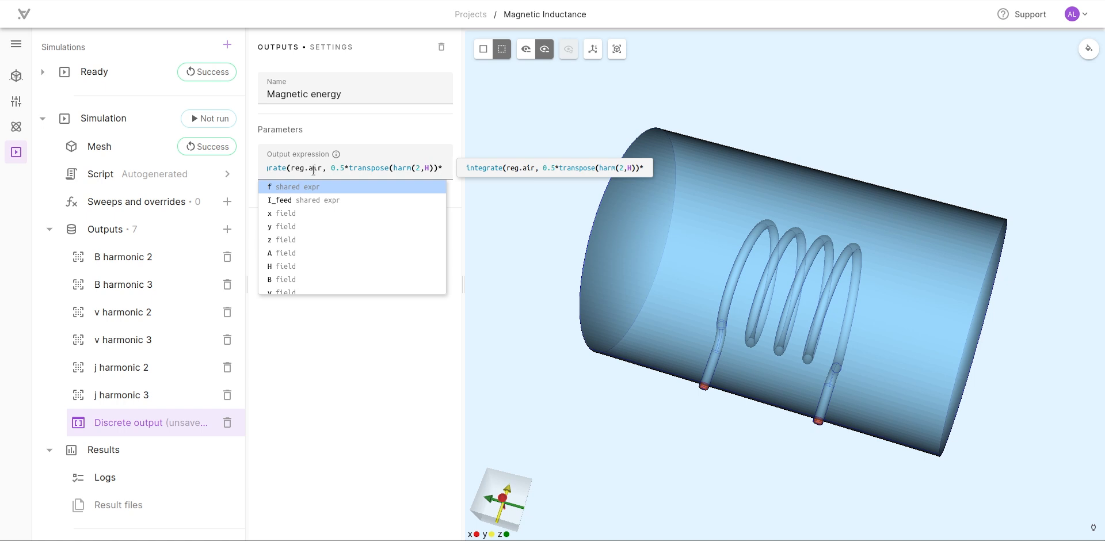
- Complete the Magnetic energy expression with the second harmonic of B and integration order 3, harm(2, B), 3), and apply the output
{"action": "type", "text": "harm(2, "}
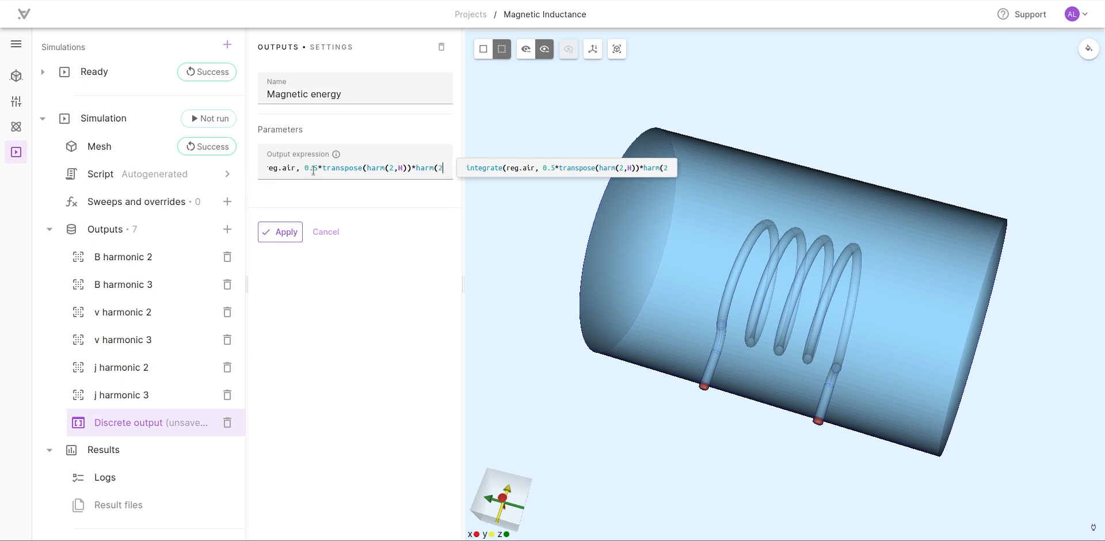
{"action": "type", "text": "B)"}
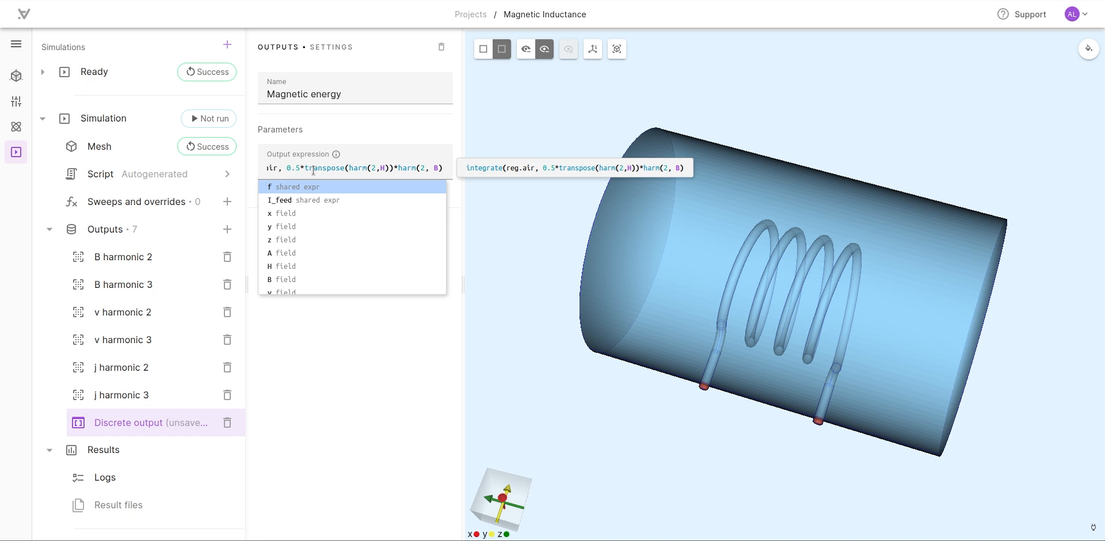
{"action": "type", "text": ","}
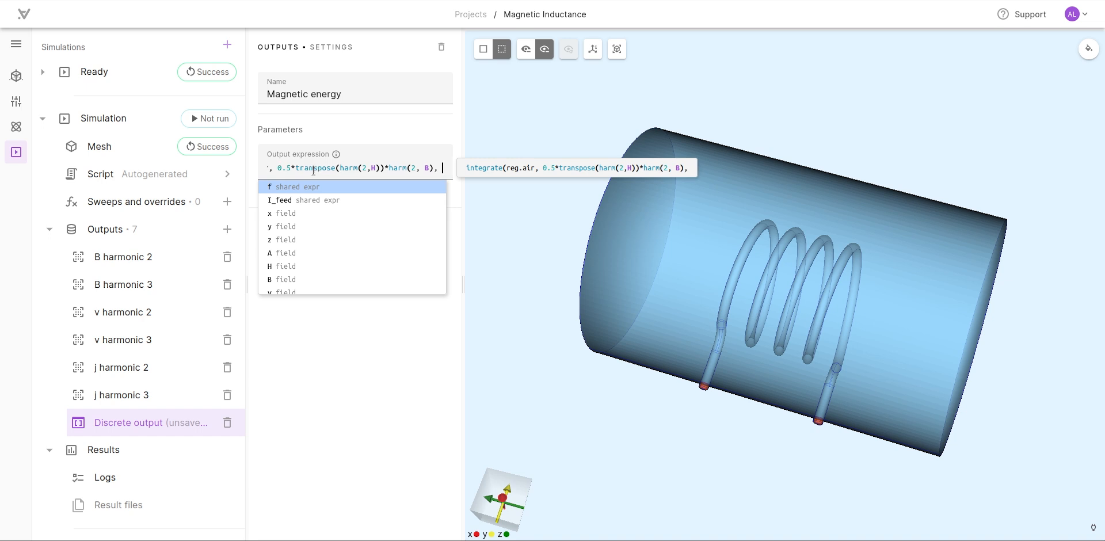
{"action": "type", "text": " 3"}
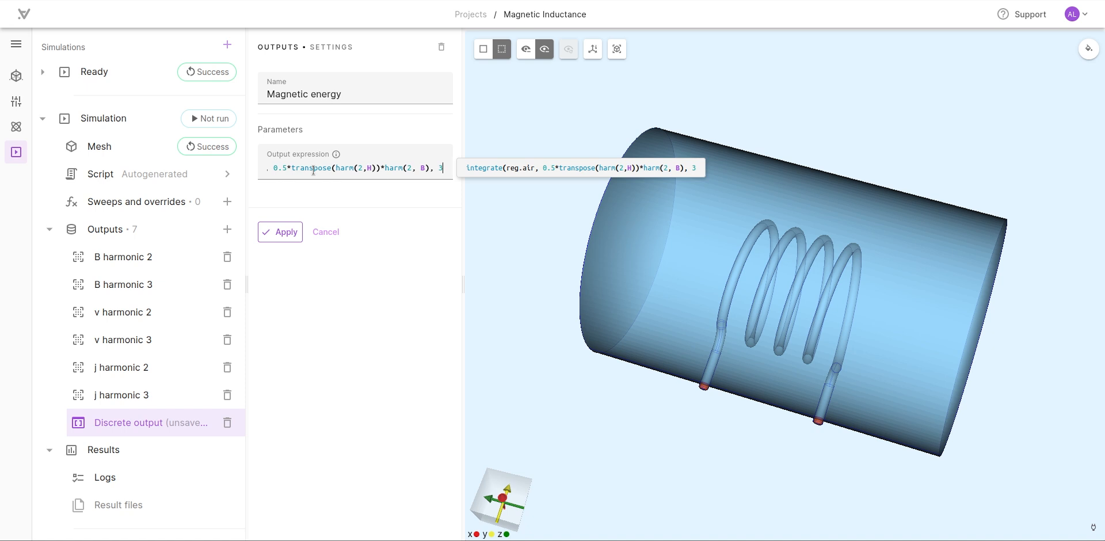
{"action": "type", "text": ")"}
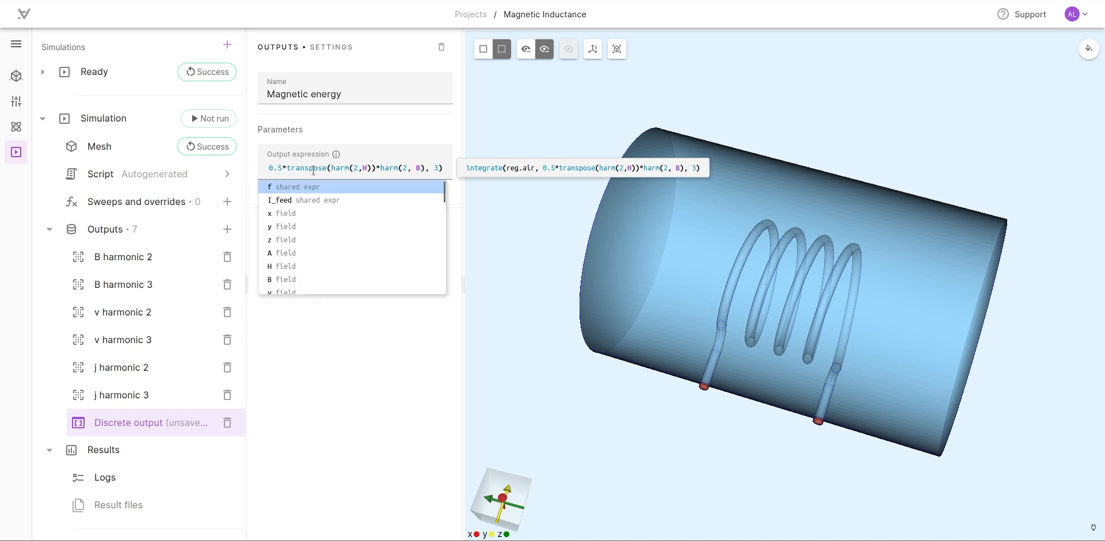
{"action": "left_click", "coordinate": [288, 358]}
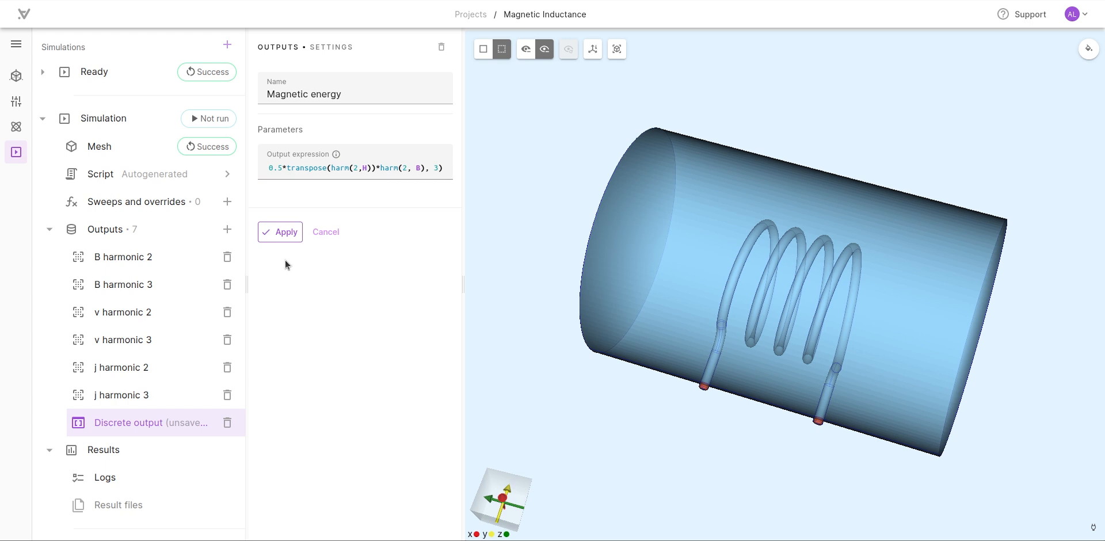
{"action": "left_click", "coordinate": [280, 231]}
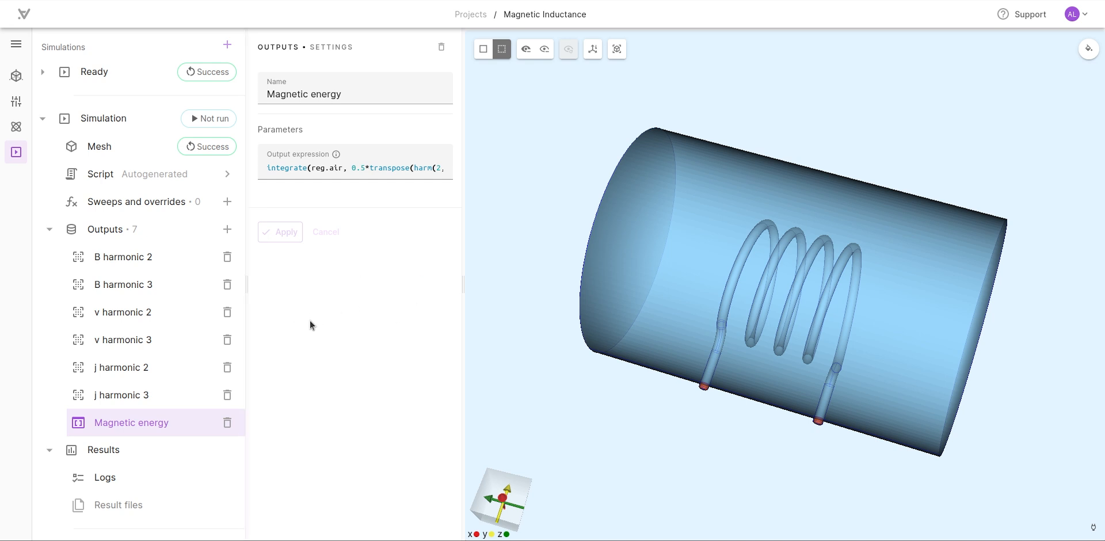
- Collapse the unrun simulation, expand the outputs of the Ready simulation, and examine its full Magnetic Energy expression
{"action": "left_click", "coordinate": [48, 121]}
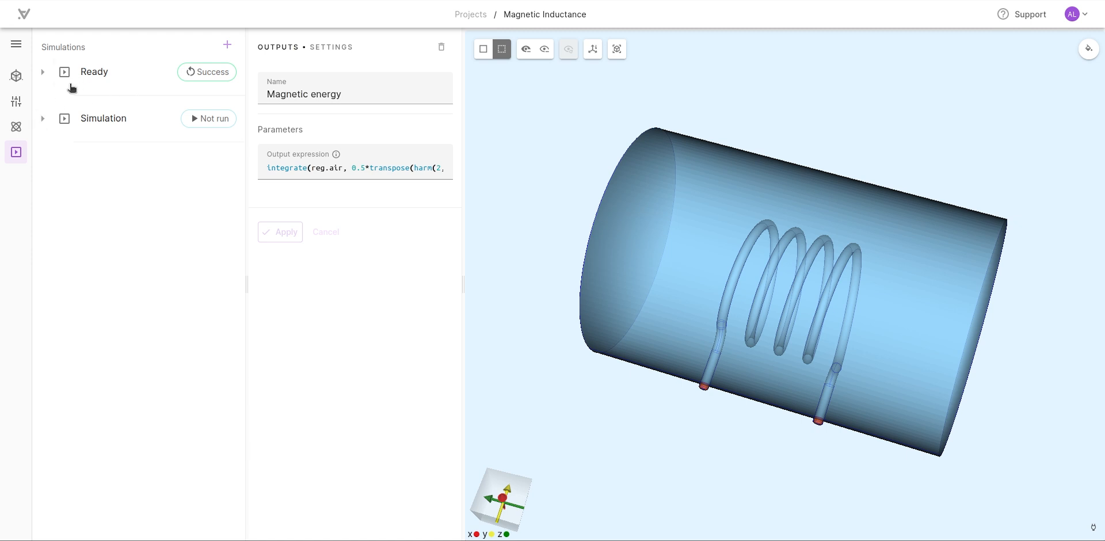
{"action": "left_click", "coordinate": [42, 72]}
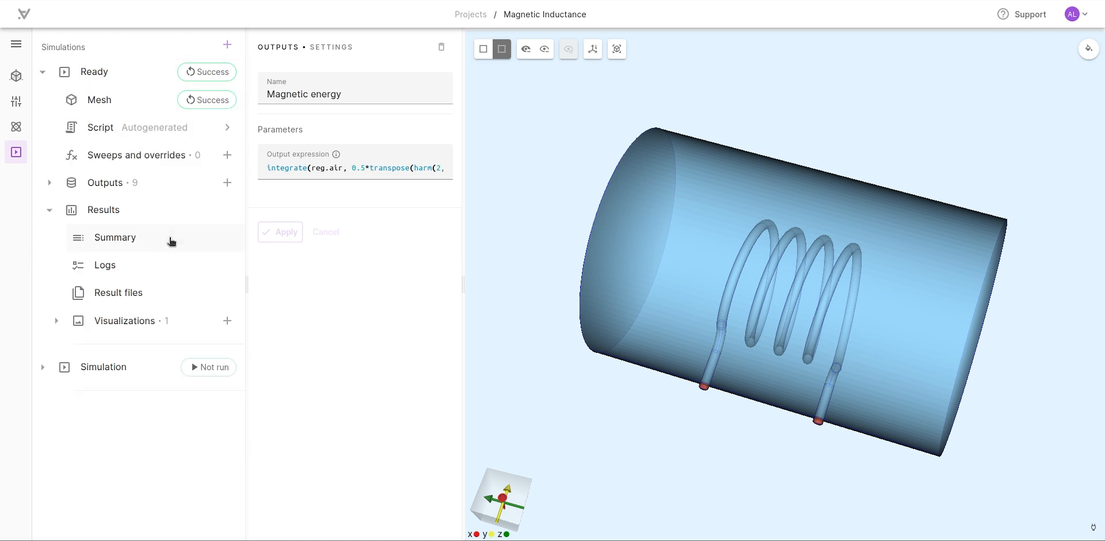
{"action": "left_click", "coordinate": [50, 183]}
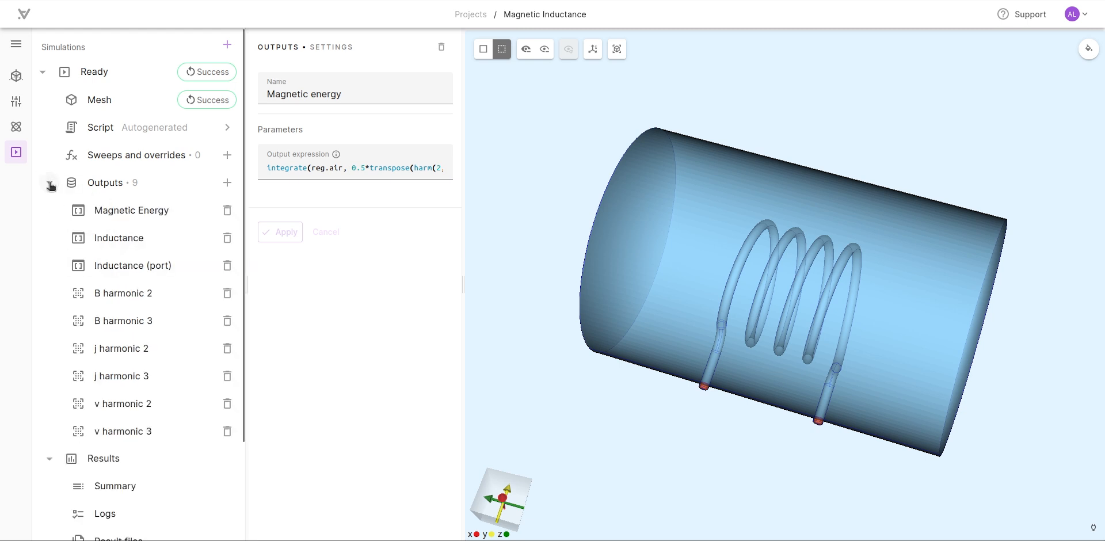
{"action": "left_click", "coordinate": [130, 211]}
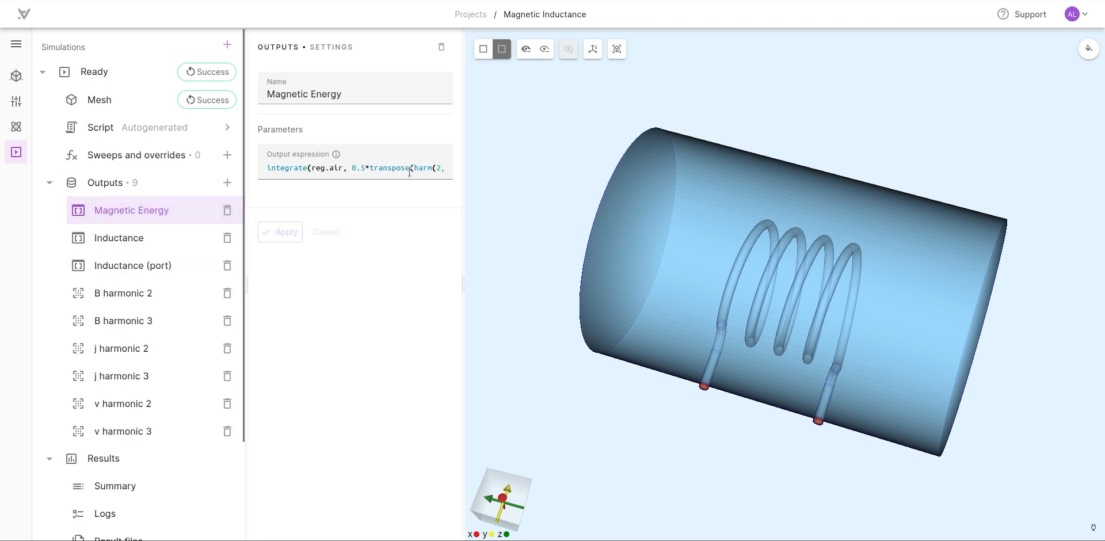
{"action": "left_click_drag", "start_coordinate": [410, 172], "coordinate": [441, 169]}
{"action": "left_click", "coordinate": [373, 168]}
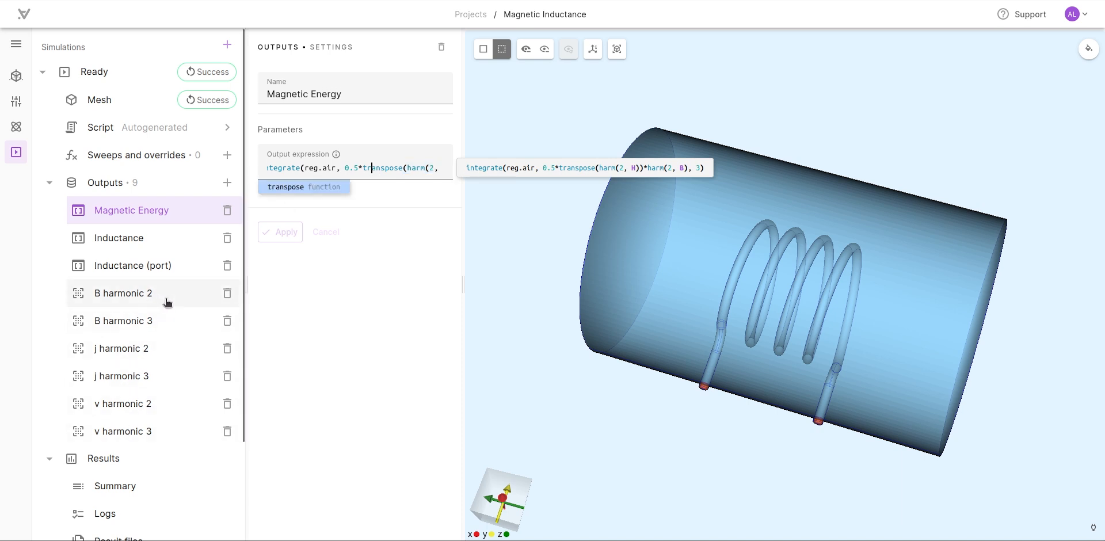
- Check the Inductance output expression of the Ready simulation and open that simulation's results summary
{"action": "left_click", "coordinate": [147, 239]}
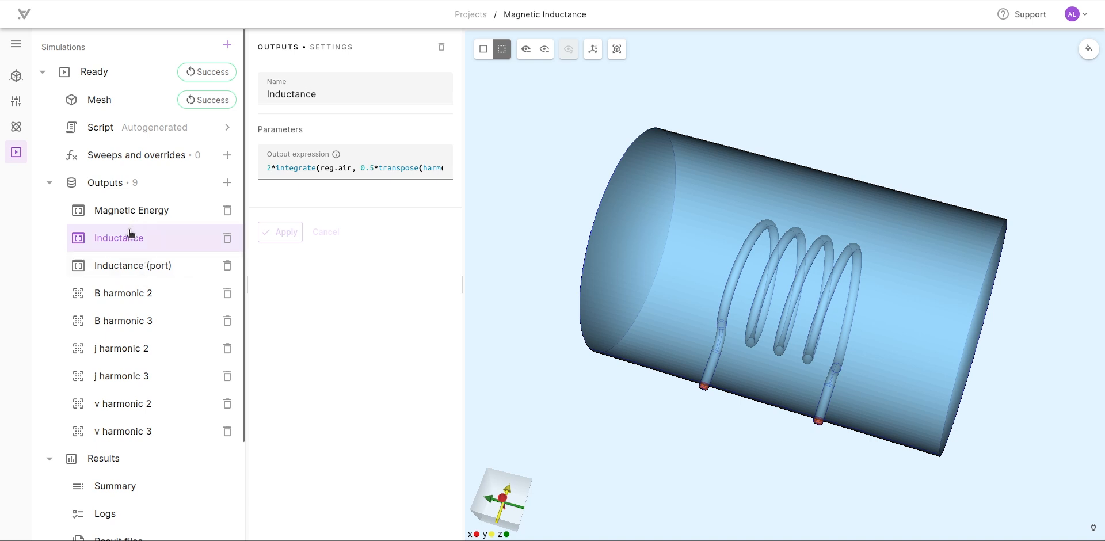
{"action": "left_click", "coordinate": [49, 183]}
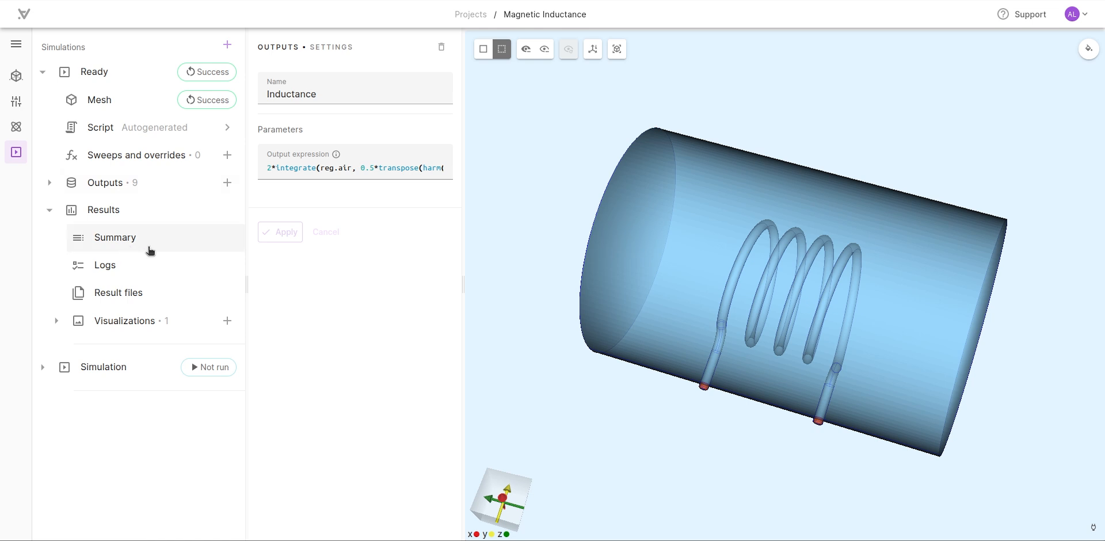
{"action": "left_click", "coordinate": [132, 237]}
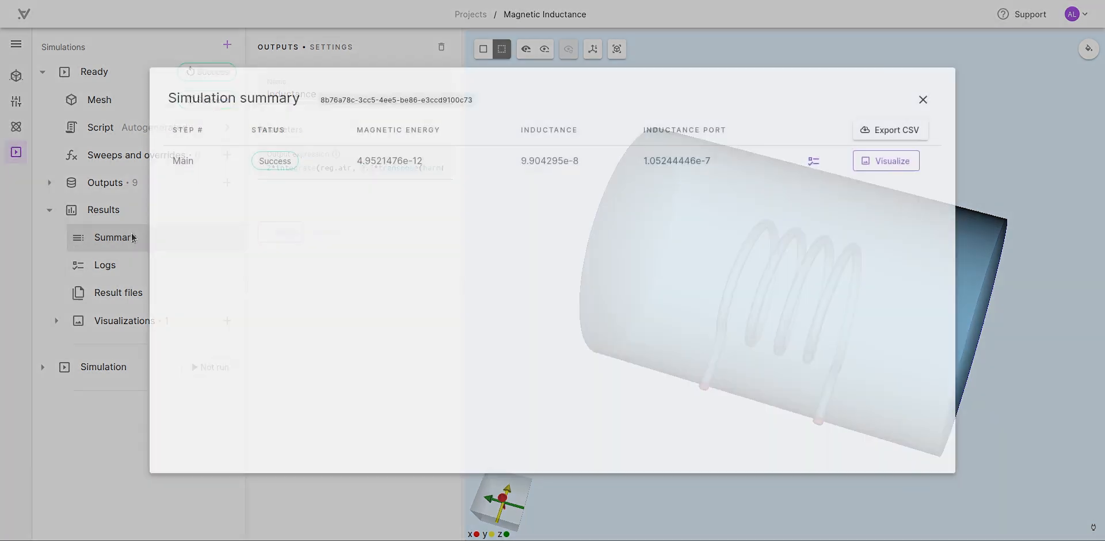